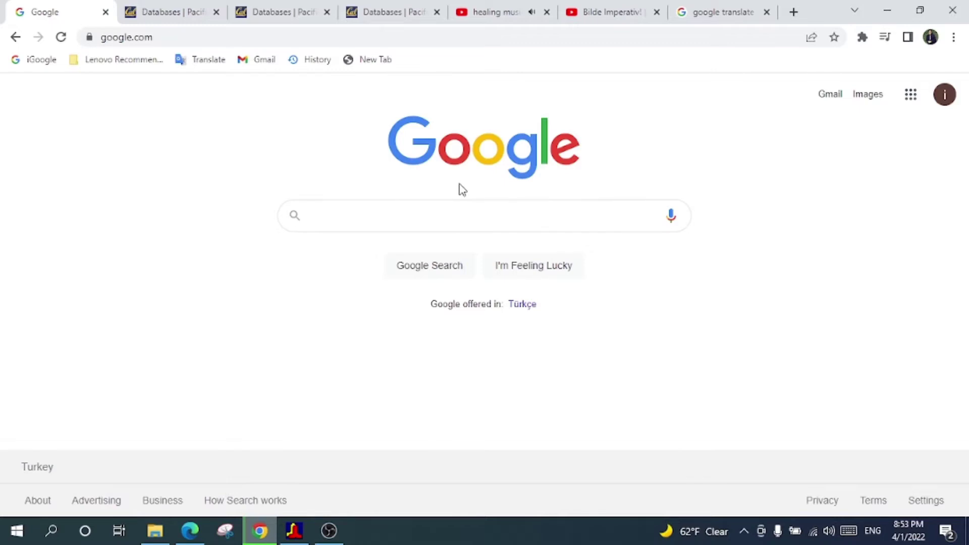
Search Google for 'peer ground motion database' and open the PEER Ground Motion Database result
click(433, 215)
text(p)
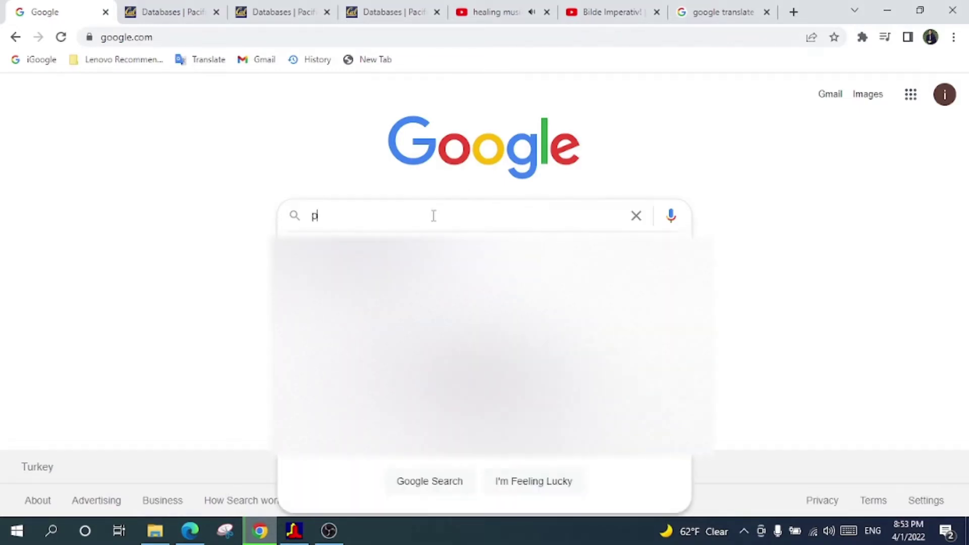
text(eer grou)
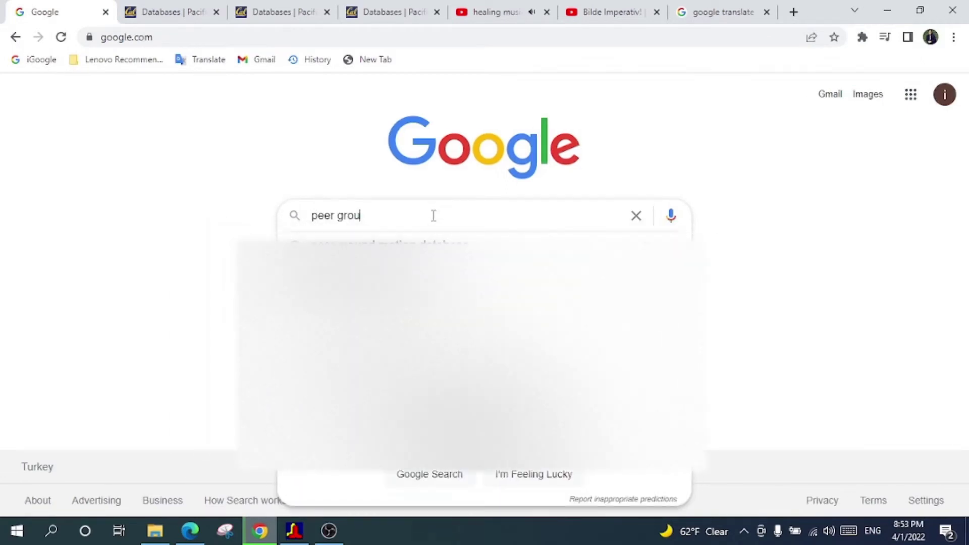
text(nd motion )
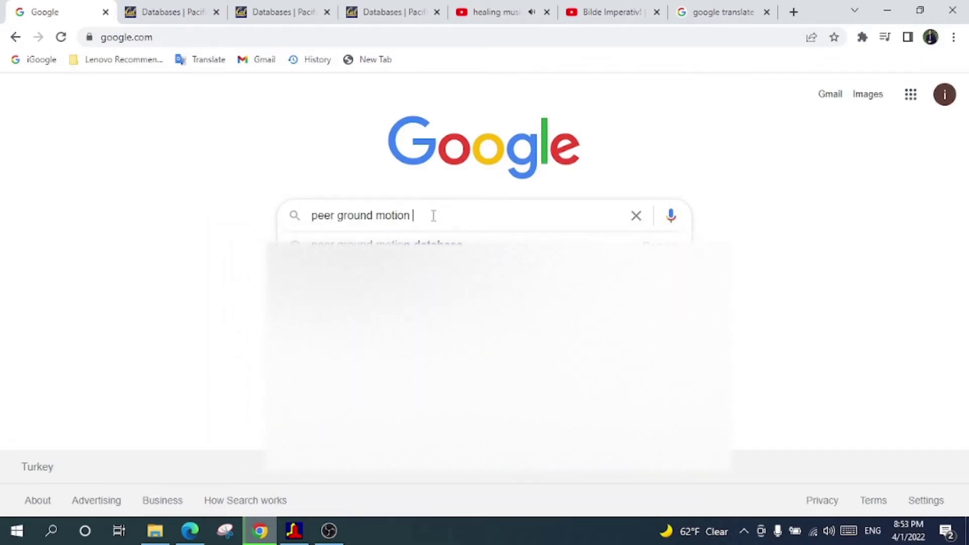
text(database)
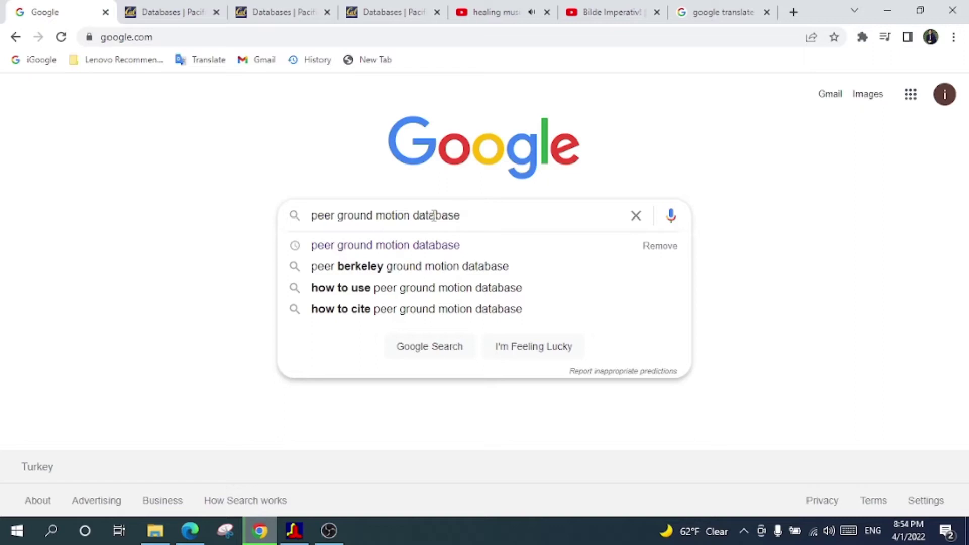
key(Return)
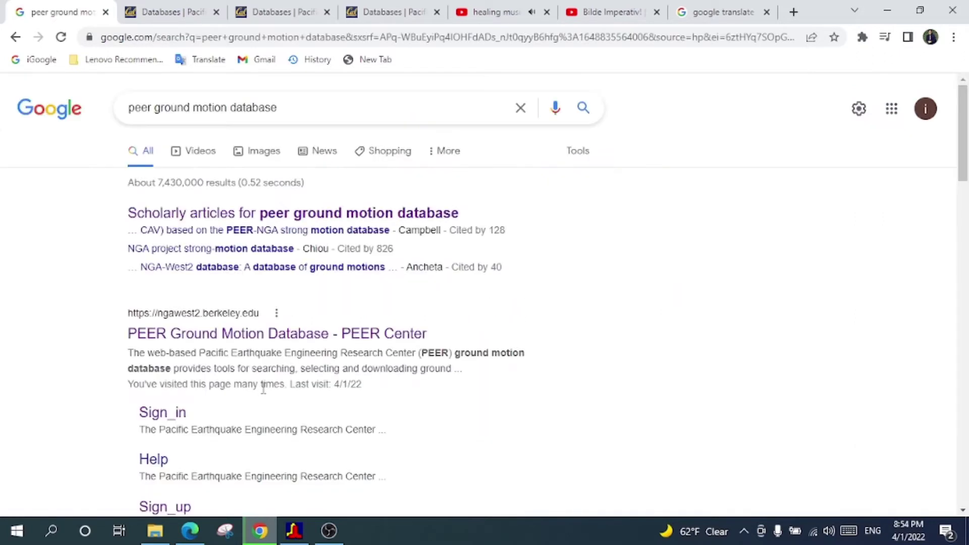
click(284, 341)
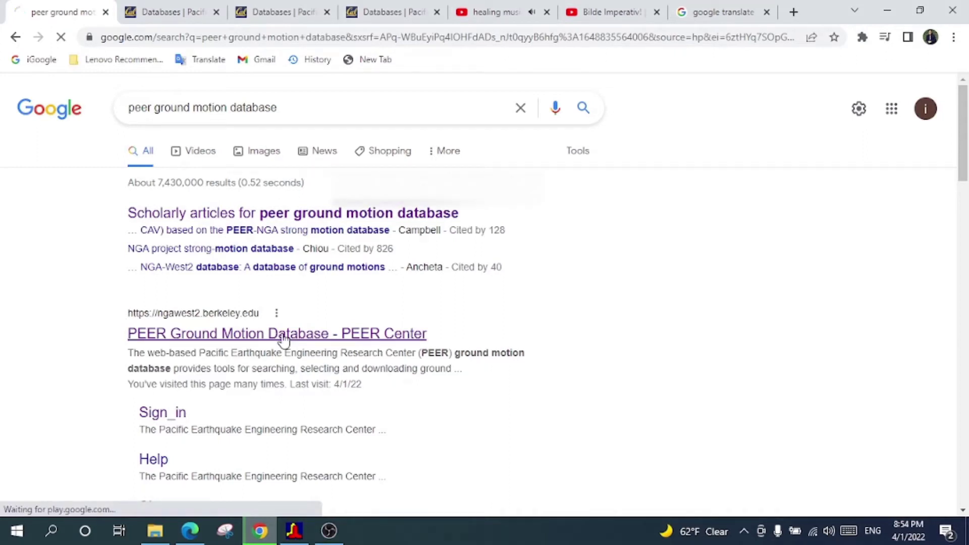
Scroll down the PEER NGA West 2 research page to its Related Sites links
scroll(364, 323, down, 5)
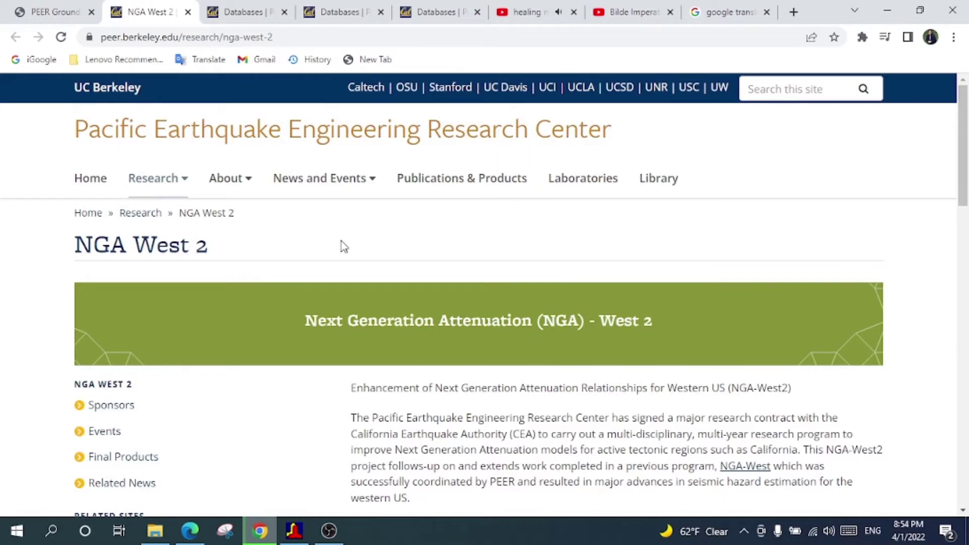
drag(525, 130, 379, 264)
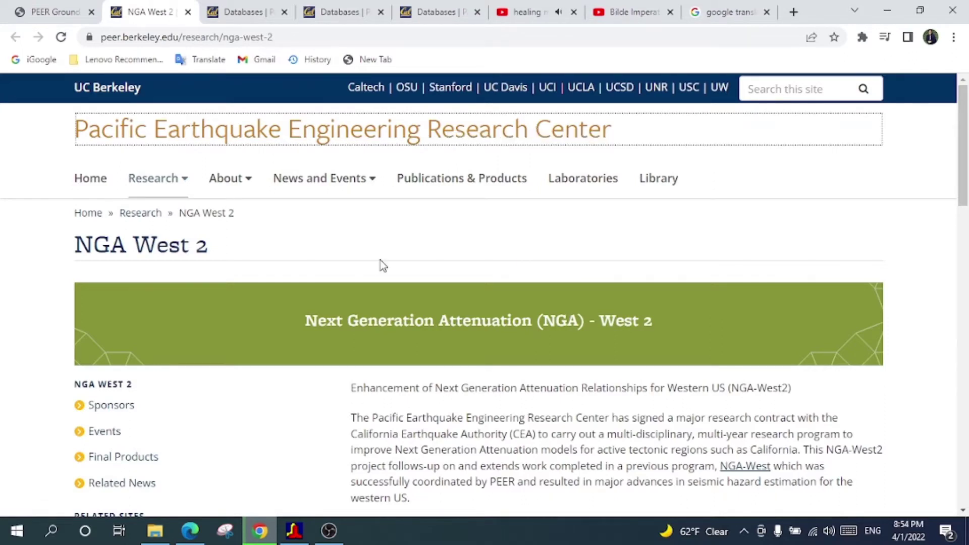
scroll(331, 315, down, 3)
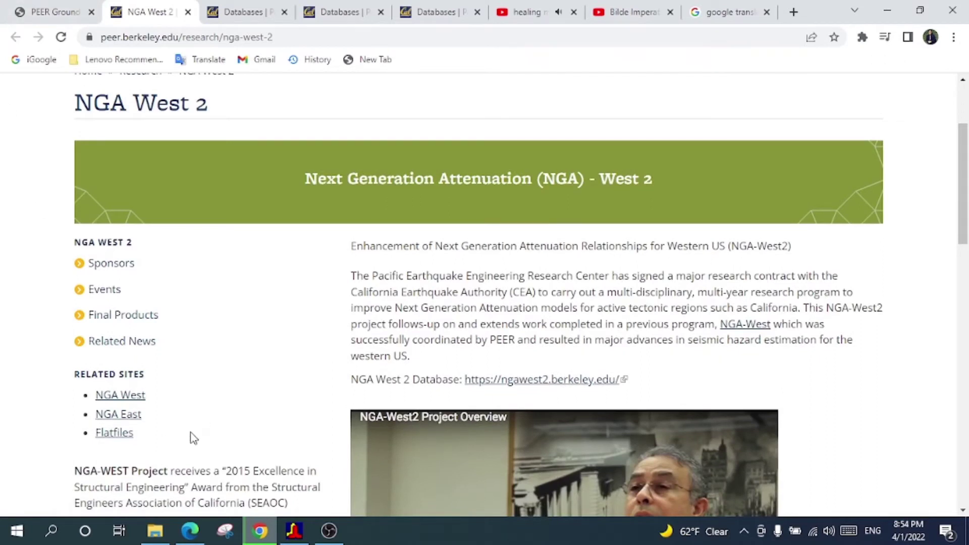
scroll(191, 439, down, 1)
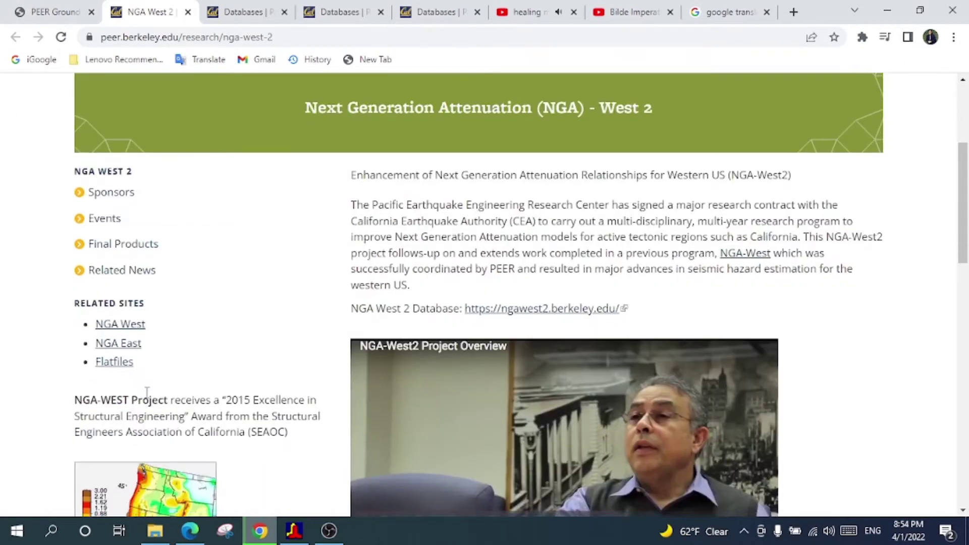
Go to PEER's Databases page via the Flatfiles link and scroll down its listing
click(114, 362)
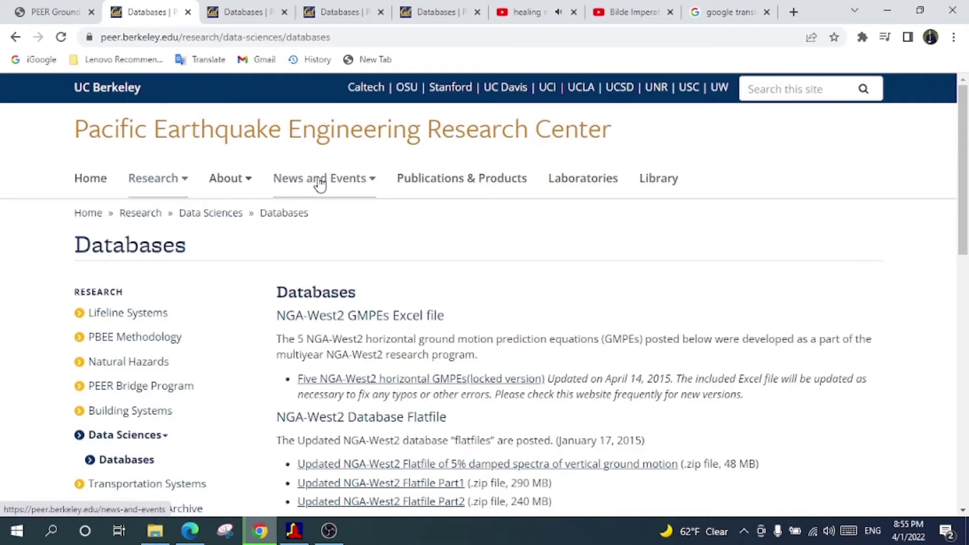
drag(283, 300, 271, 303)
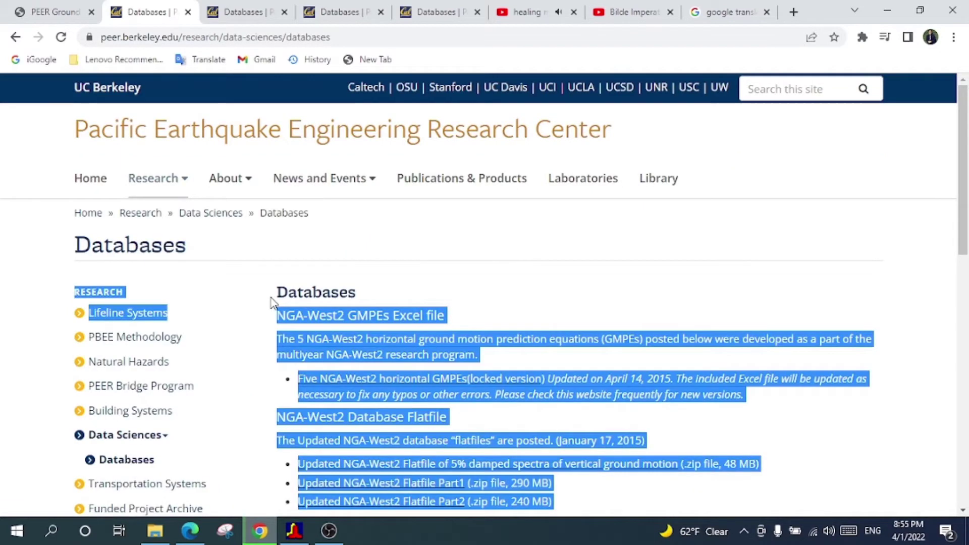
drag(272, 303, 511, 271)
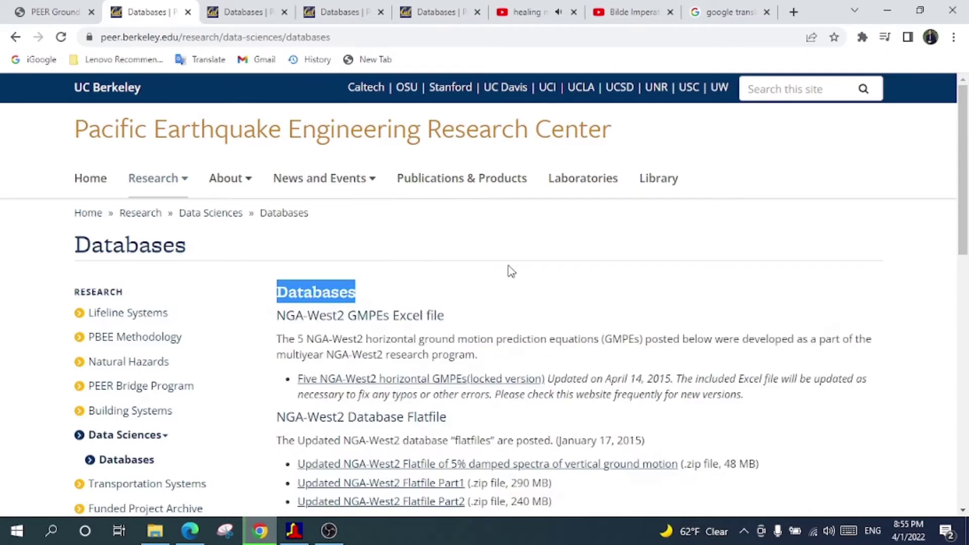
click(510, 271)
scroll(426, 303, down, 1)
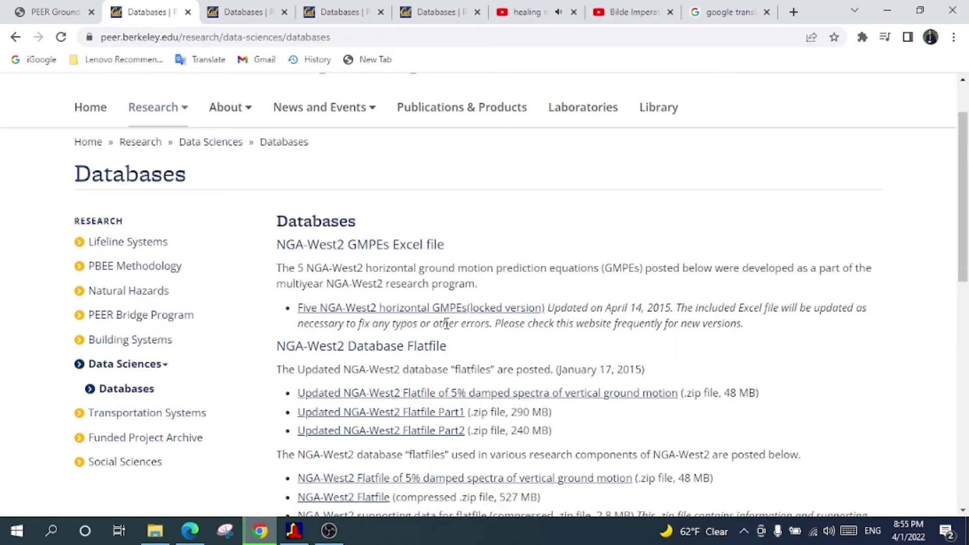
scroll(446, 323, down, 2)
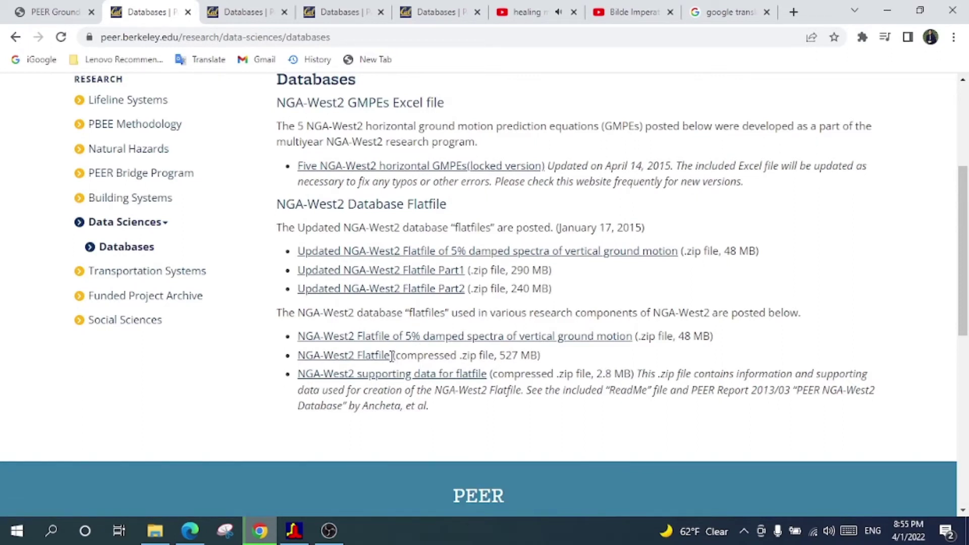
Check the 527 MB NGA-West2 Flatfile entry and start downloading its zip
drag(392, 354, 297, 353)
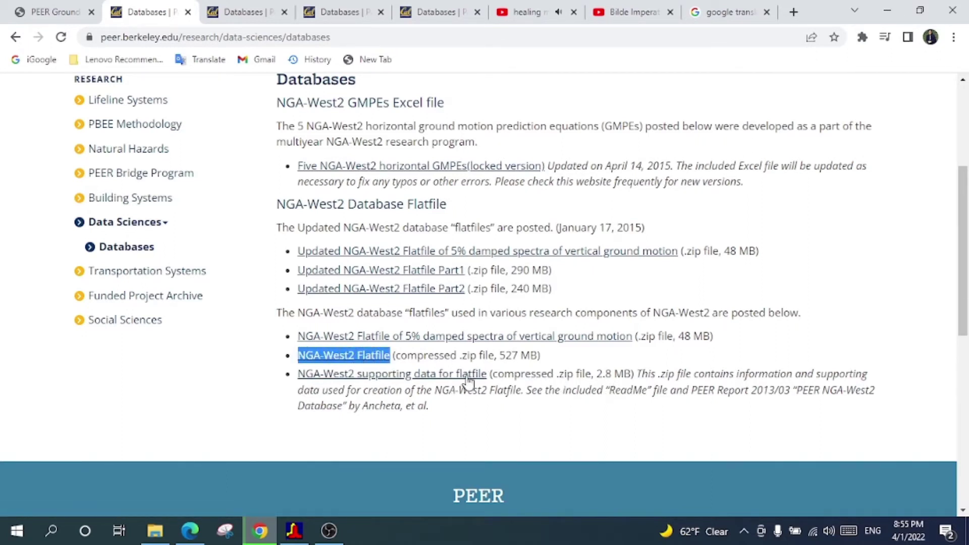
click(545, 359)
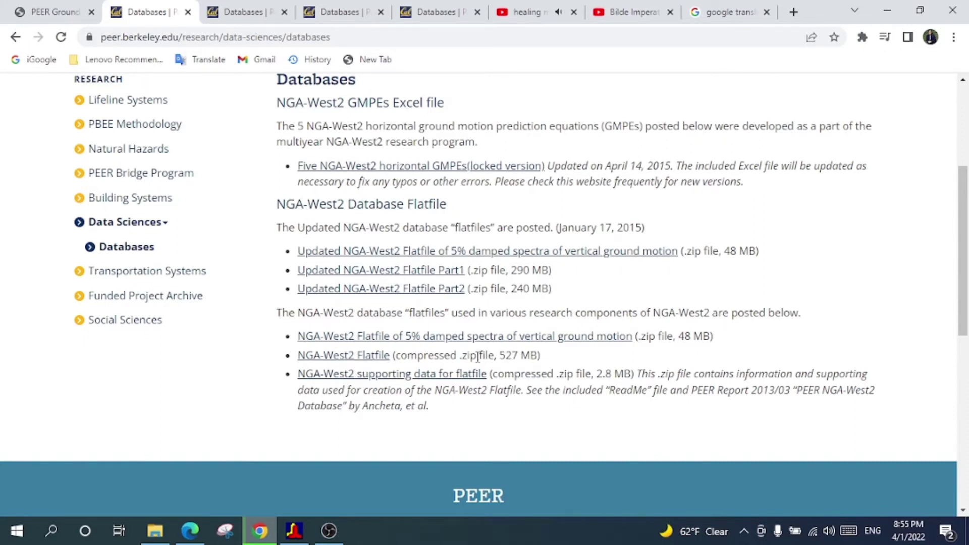
drag(477, 356, 543, 364)
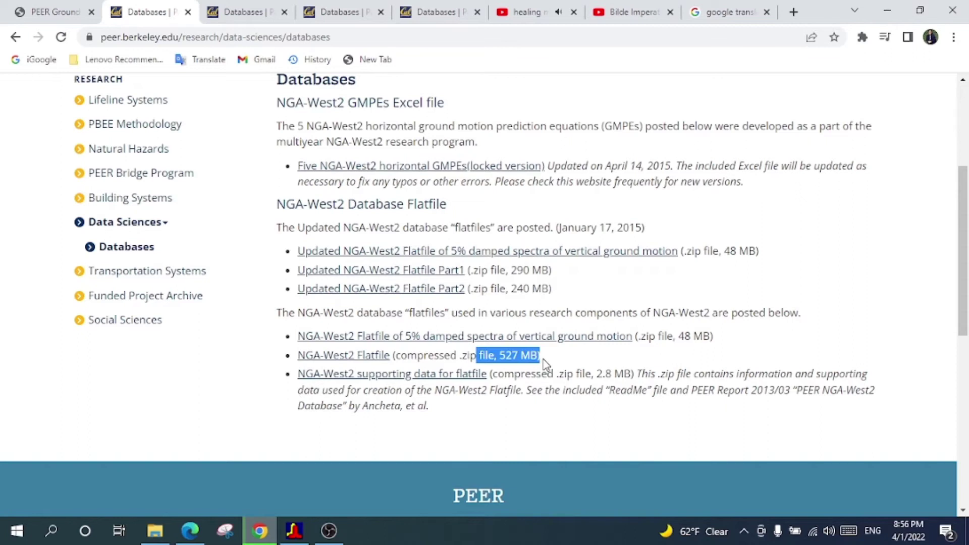
click(339, 359)
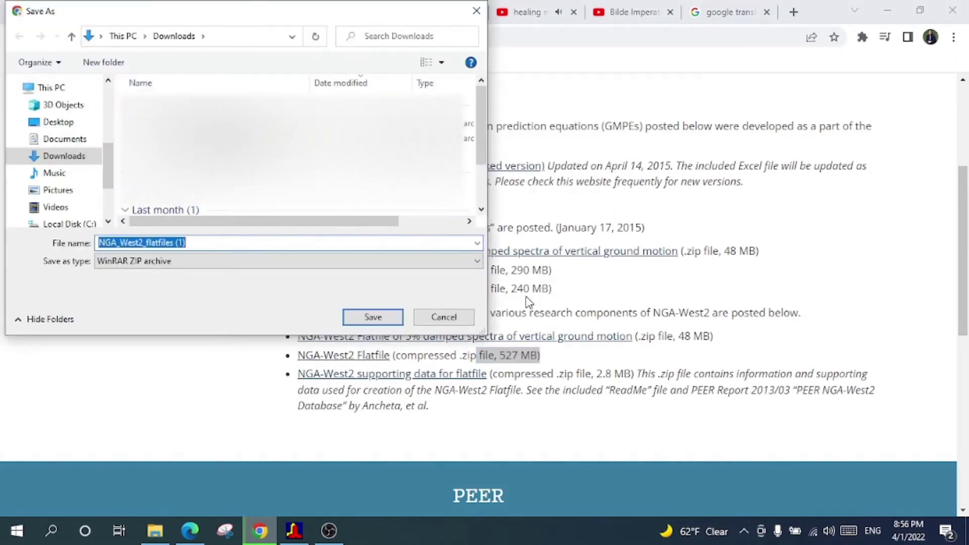
Save the flatfile zip into Downloads named NGA_West2_flatfiles 22
click(83, 160)
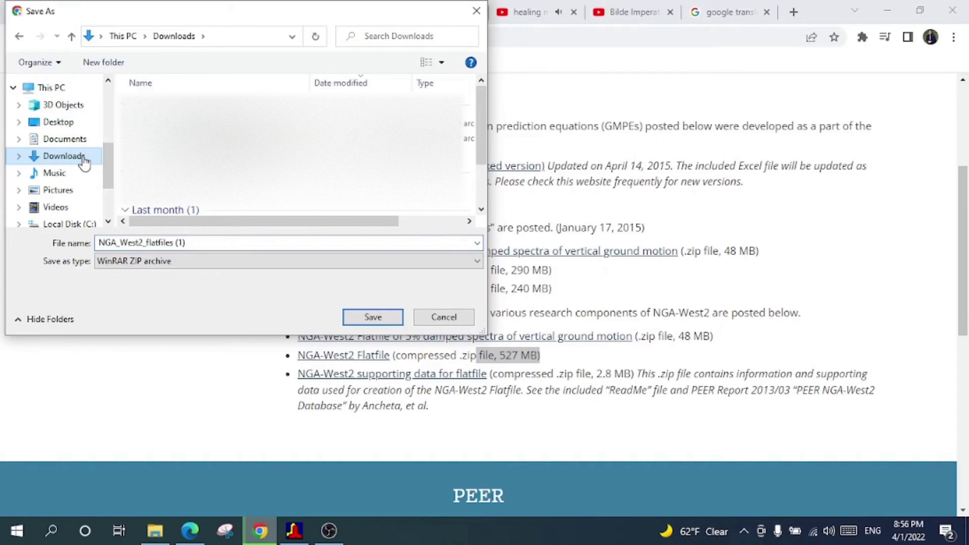
click(223, 244)
click(222, 244)
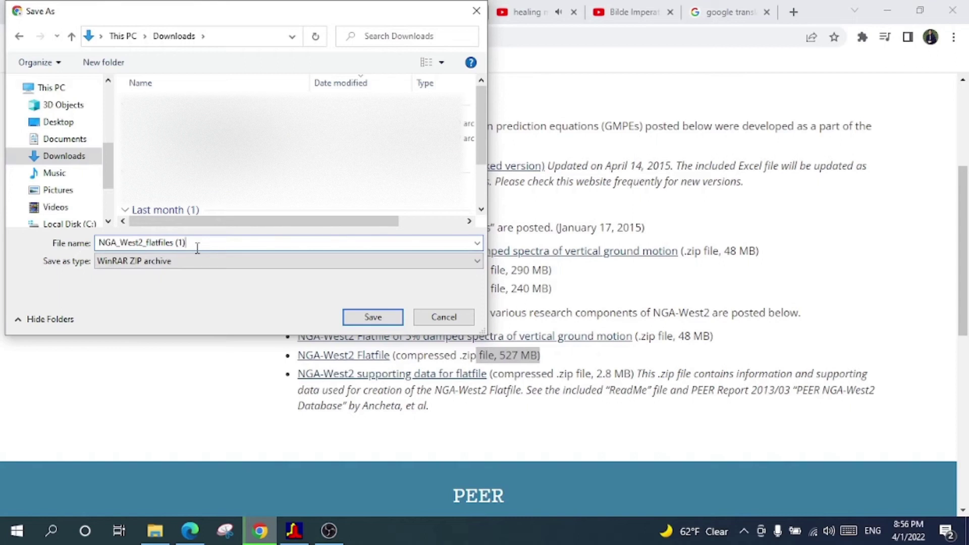
key(BackSpace)
key(BackSpace)
key(BackSpace)
key(BackSpace)
text(22)
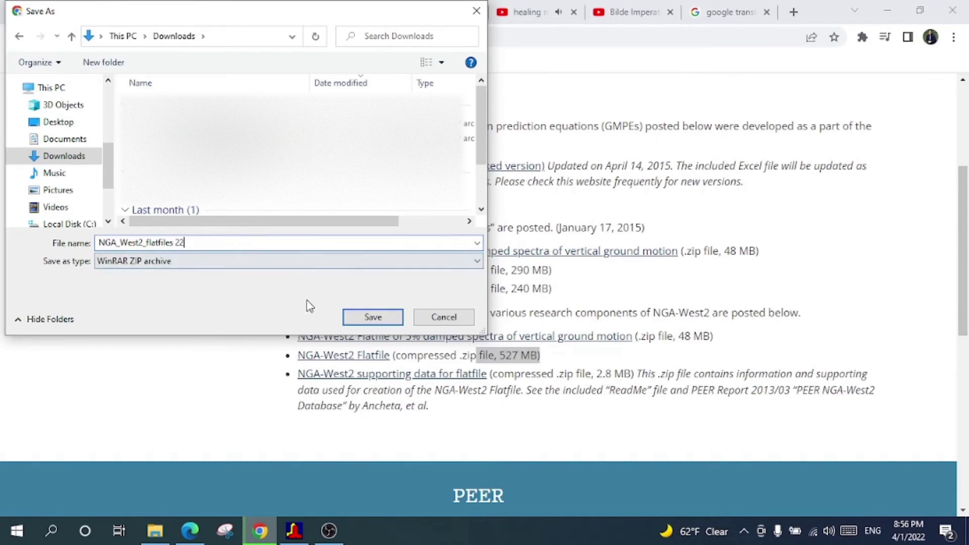
click(370, 318)
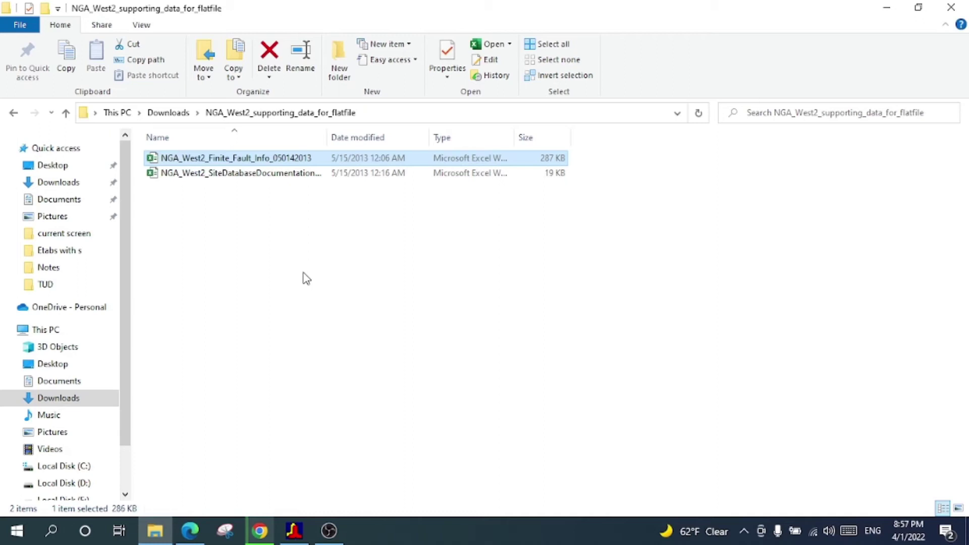
Close the flatfiles archive and open NGA_West2_Finite_Fault_Info_050142013 from the supporting-data folder
key(alt+Left)
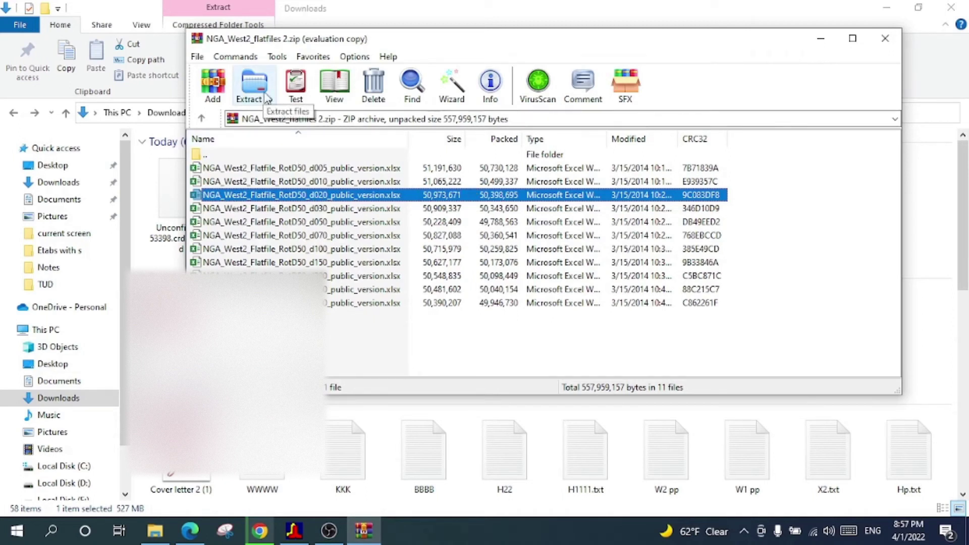
click(885, 38)
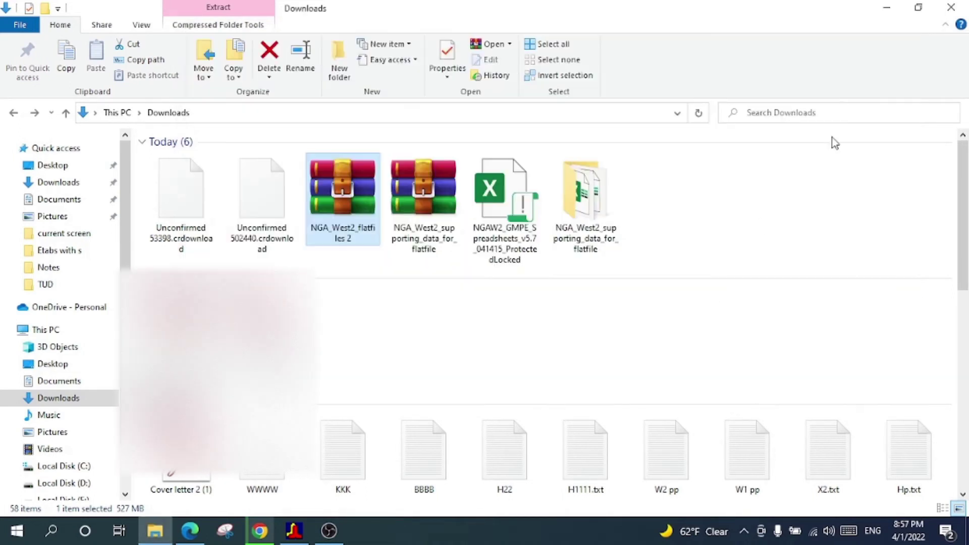
double_click(601, 215)
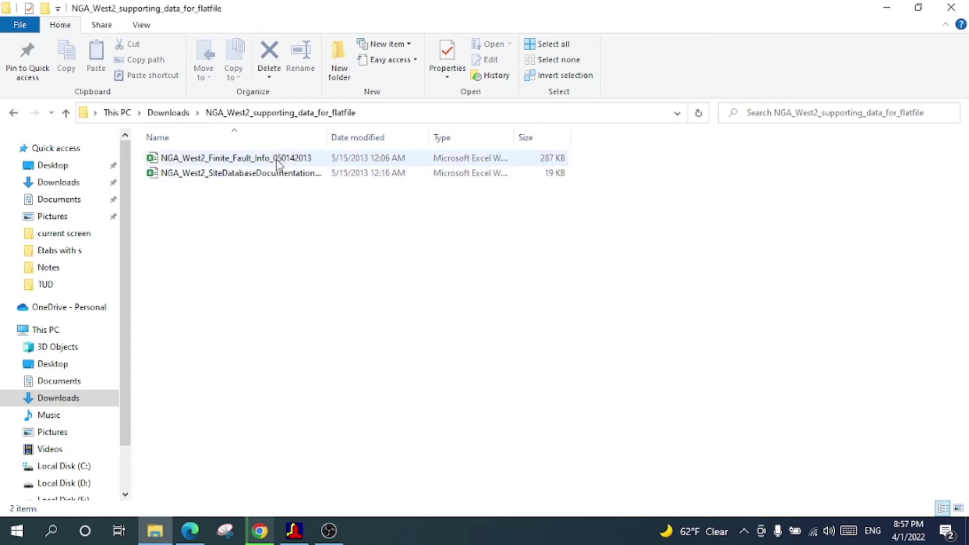
click(274, 160)
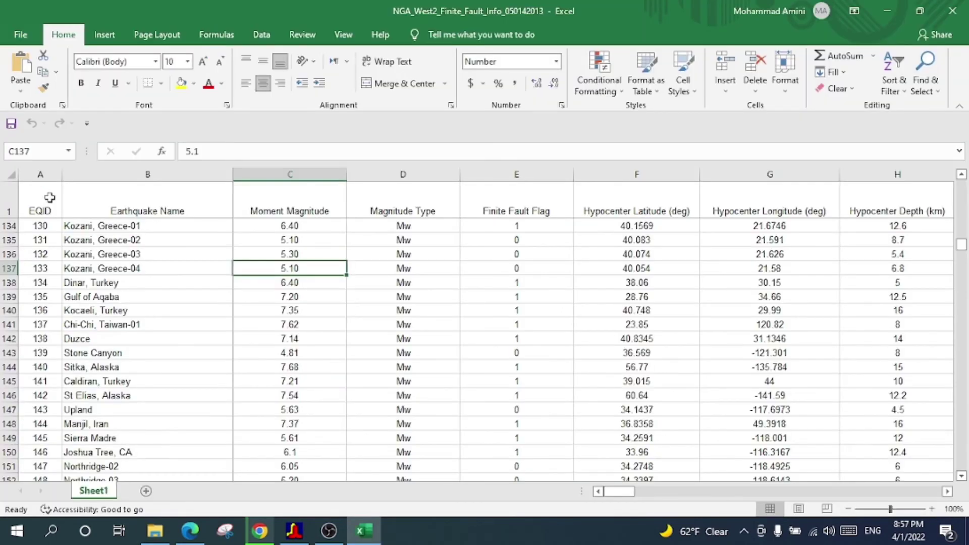
Inspect the EQID, Earthquake Name, Magnitude Type and Hypocenter Latitude header columns
click(49, 197)
key(ctrl+shift+Down)
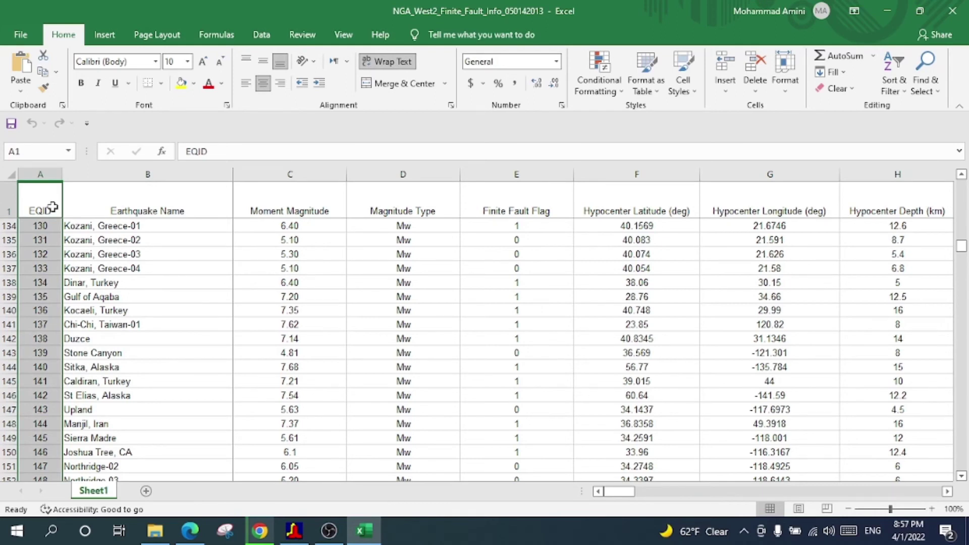
key(Right)
key(Right)
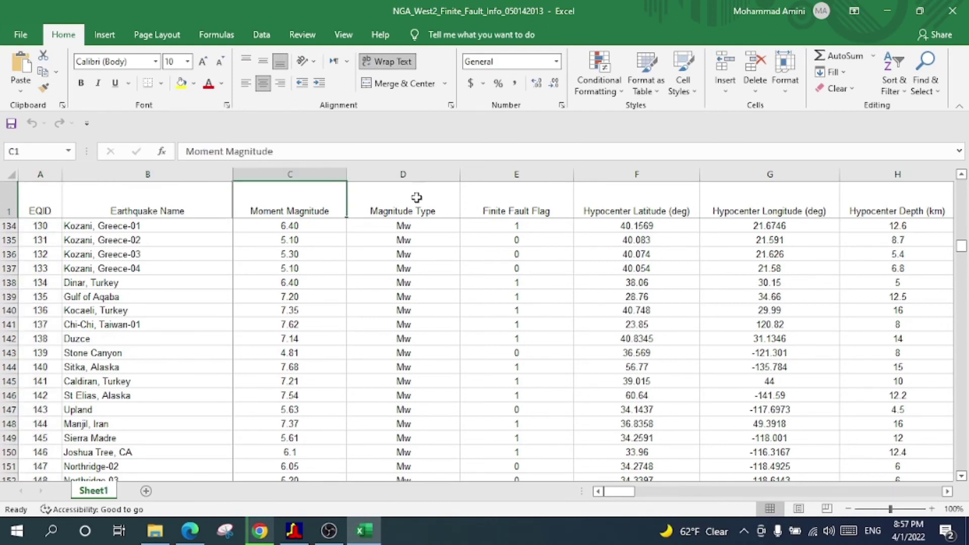
click(417, 197)
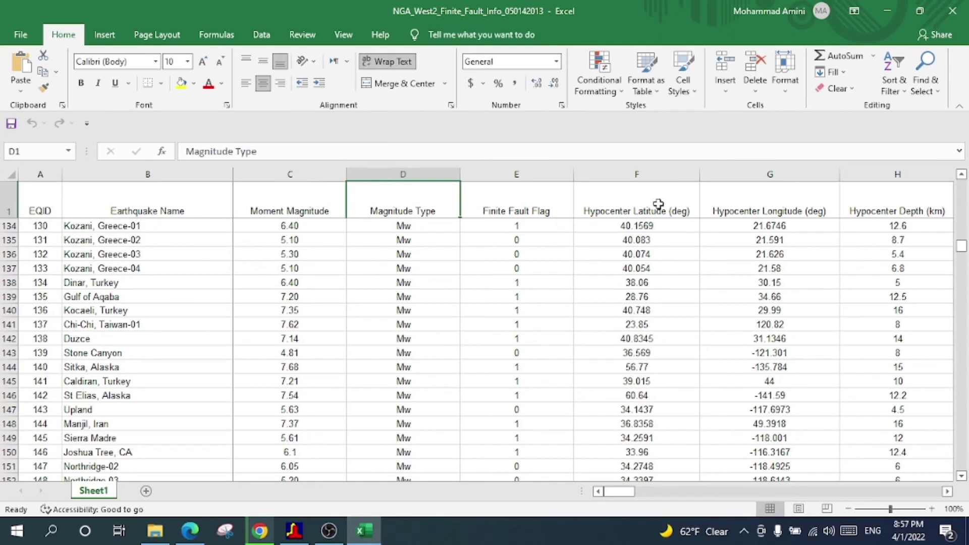
click(660, 203)
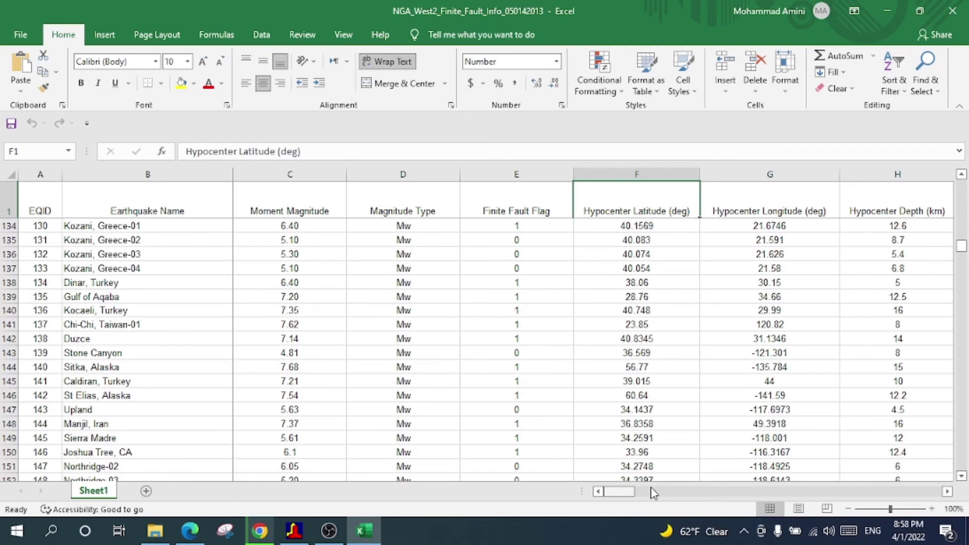
Scroll right through further columns, select cell A137 (EQID 133), then return to Chrome
drag(621, 498, 534, 478)
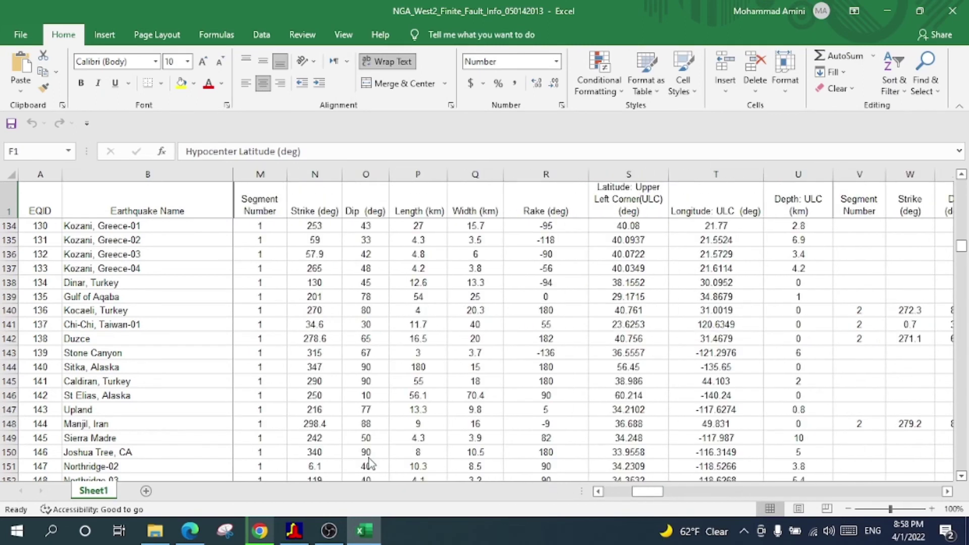
scroll(535, 479, right, 5)
click(45, 267)
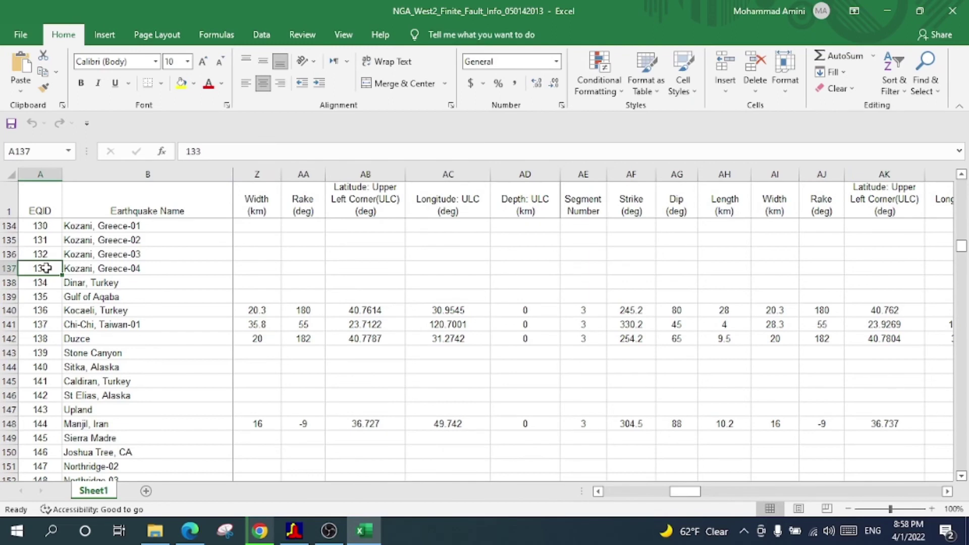
key(alt+Tab)
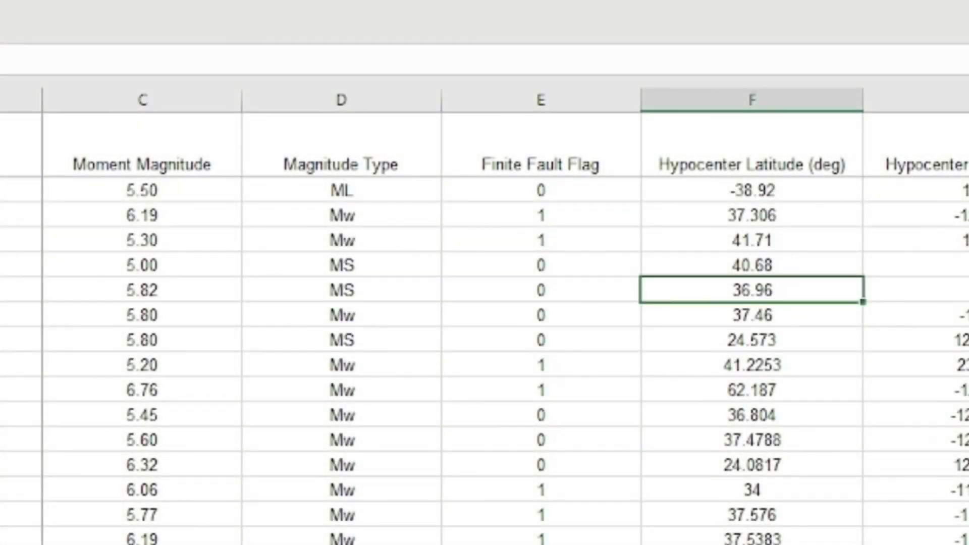
Scroll further down the Finite Fault Info earthquake rows in Excel
scroll(480, 334, down, 5)
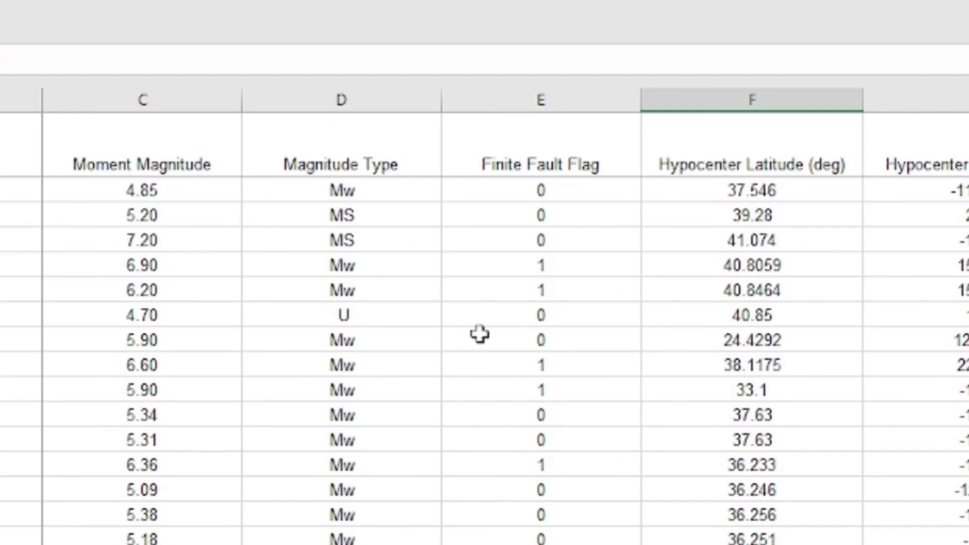
scroll(479, 334, down, 5)
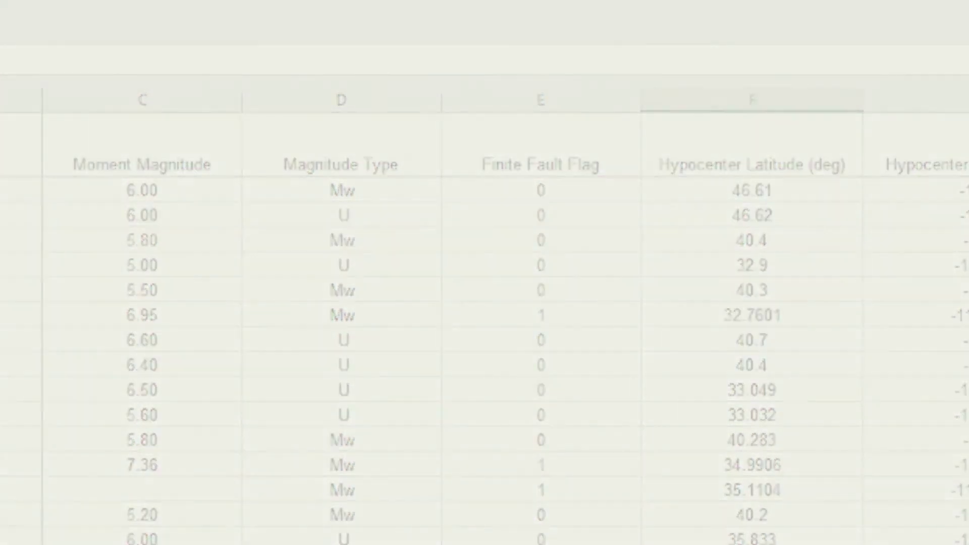